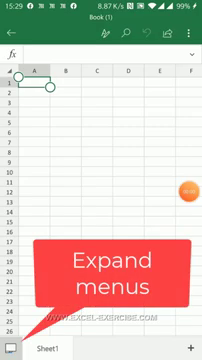
Step: Expand the command toolbar below the blank sheet to reveal the Home formatting options
click(10, 348)
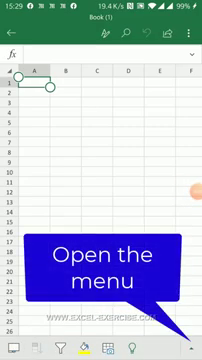
click(191, 348)
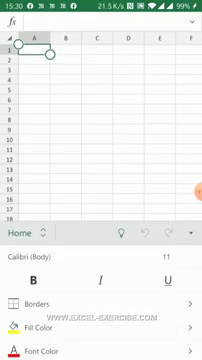
scroll(110, 300, down, 3)
scroll(110, 271, down, 3)
scroll(105, 268, down, 3)
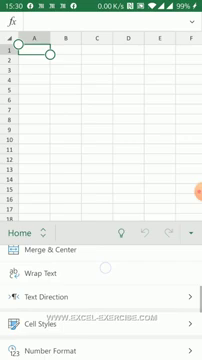
scroll(115, 287, down, 3)
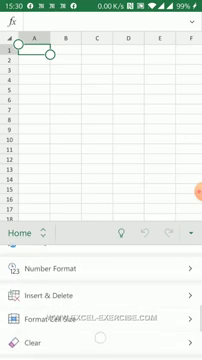
scroll(107, 270, down, 3)
scroll(107, 270, down, 1)
scroll(103, 295, down, 1)
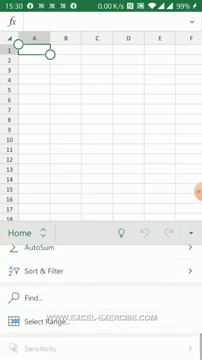
scroll(107, 290, up, 1)
scroll(107, 290, up, 1)
scroll(107, 290, up, 2)
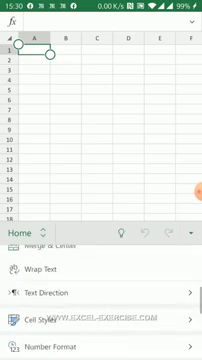
scroll(114, 309, up, 1)
scroll(113, 310, up, 5)
scroll(113, 310, up, 1)
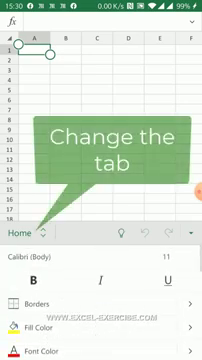
Step: Switch to the Insert tab, browse its chart types, and return to Insert options
click(38, 233)
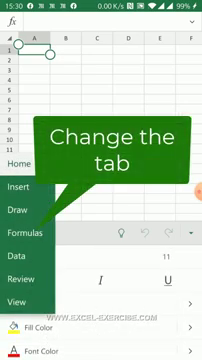
click(18, 186)
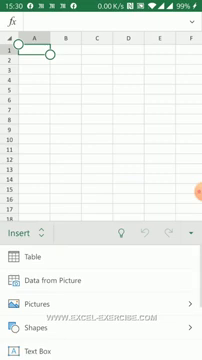
scroll(106, 293, down, 2)
scroll(110, 289, up, 1)
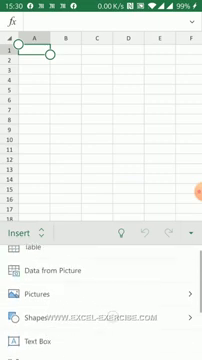
scroll(106, 317, down, 2)
scroll(116, 273, down, 1)
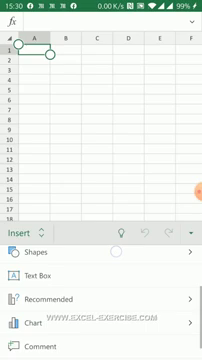
click(100, 323)
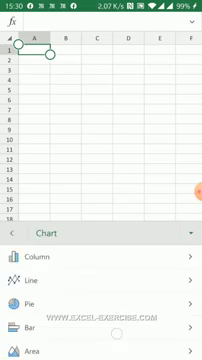
scroll(117, 300, down, 3)
scroll(128, 266, down, 2)
scroll(110, 281, down, 2)
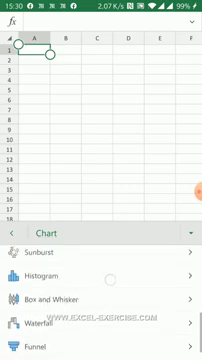
click(11, 233)
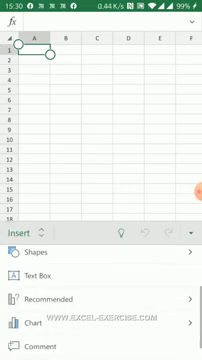
Step: Browse the Draw and Formulas tabs, then close the ribbon to show the sheet
click(24, 234)
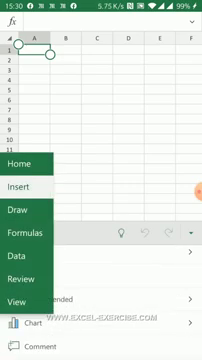
click(18, 210)
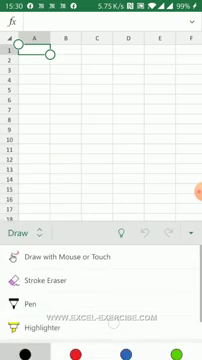
scroll(100, 300, down, 2)
click(18, 234)
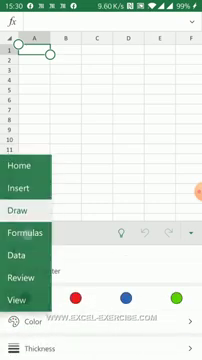
click(25, 232)
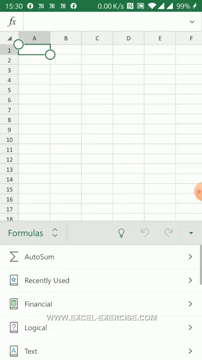
scroll(105, 297, down, 1)
scroll(105, 297, down, 3)
scroll(105, 297, down, 2)
key(Escape)
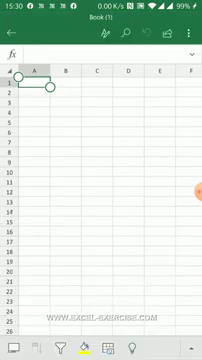
Step: Enter 22 in A1 and 58 in A2 using the numeric keypad
click(33, 81)
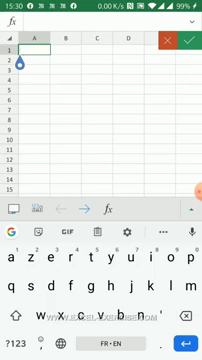
click(15, 342)
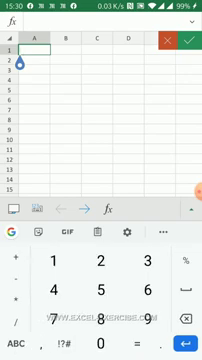
text(22)
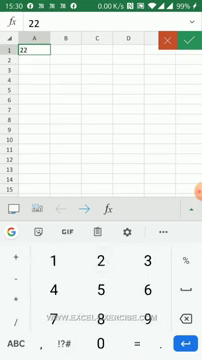
key(Return)
click(15, 342)
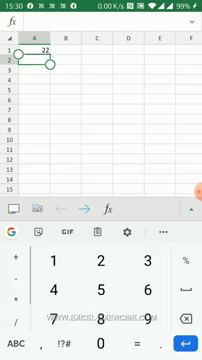
text(58)
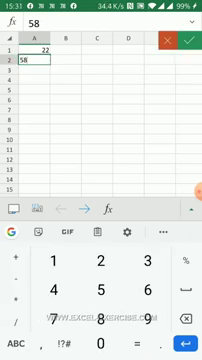
key(Return)
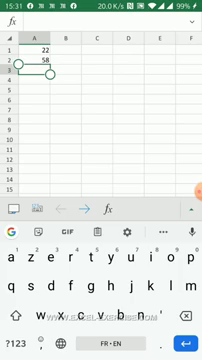
text(=)
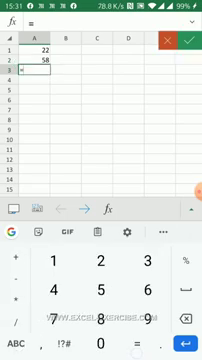
Step: Build =A1+A2 in A3 by selecting A1 and A2, and confirm it to show 80
click(38, 48)
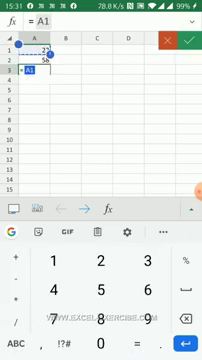
text( +)
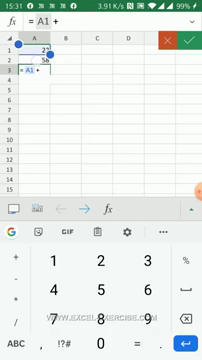
click(38, 59)
click(188, 40)
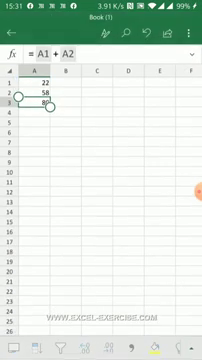